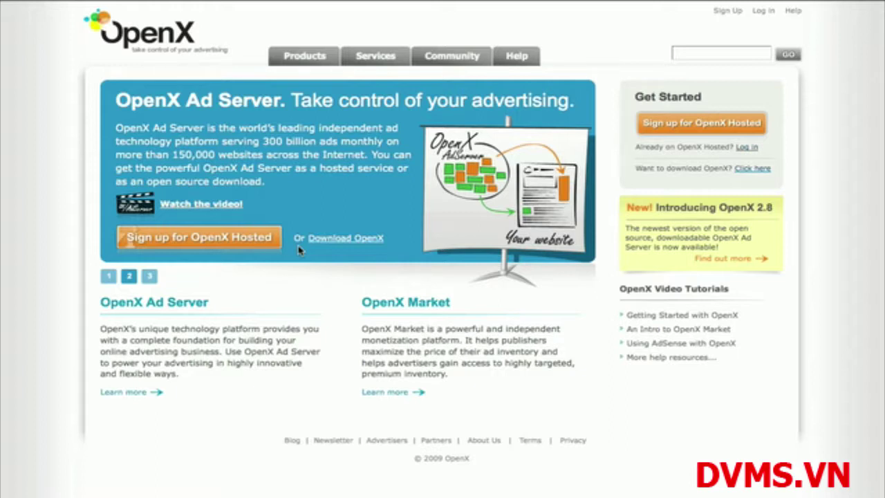
Step: Fill in the OpenX Hosted sign-up form with the user's name and submit it
click(240, 244)
text(John)
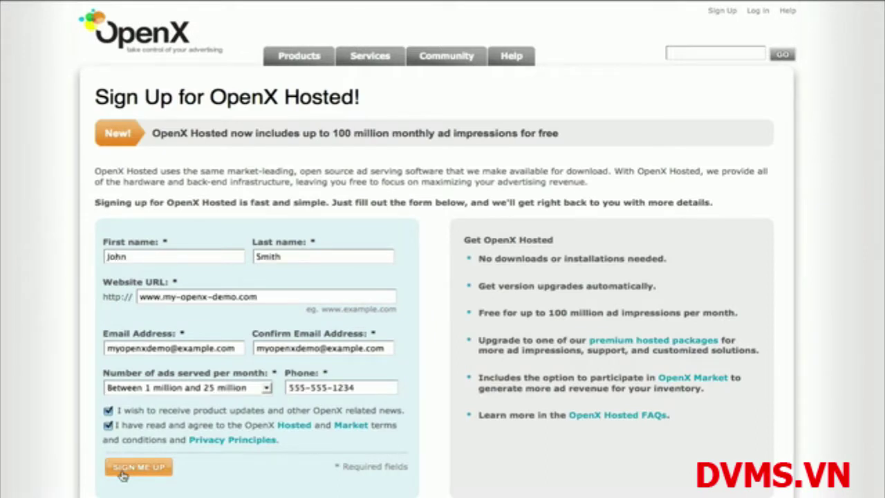
click(122, 473)
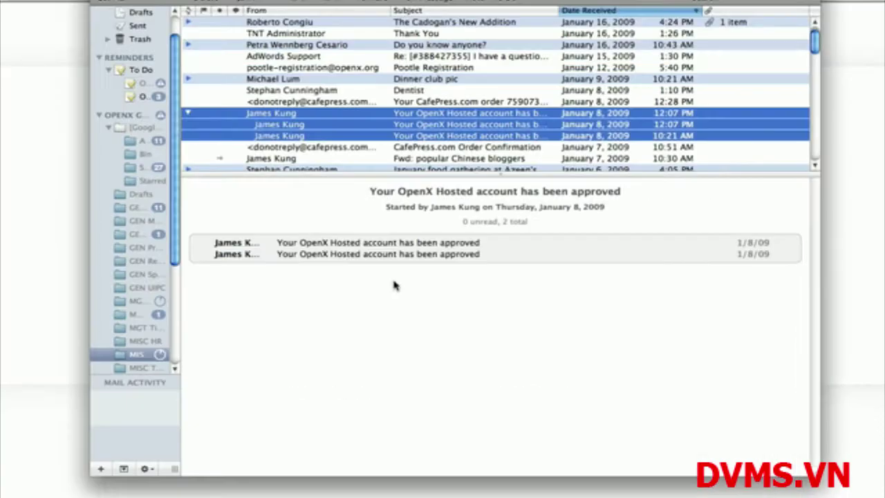
Step: Read the 'Your OpenX Hosted account has been approved' message in Apple Mail
click(393, 260)
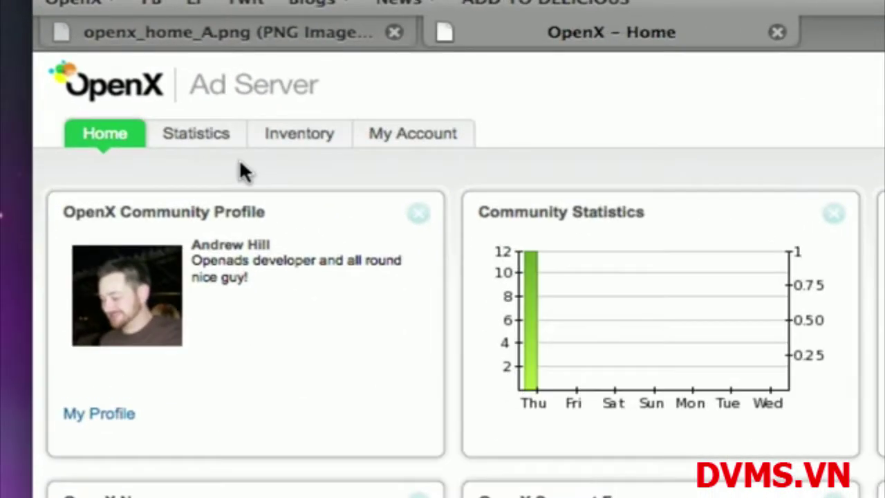
Step: Add and save the website My Blog under Inventory > Websites
click(284, 132)
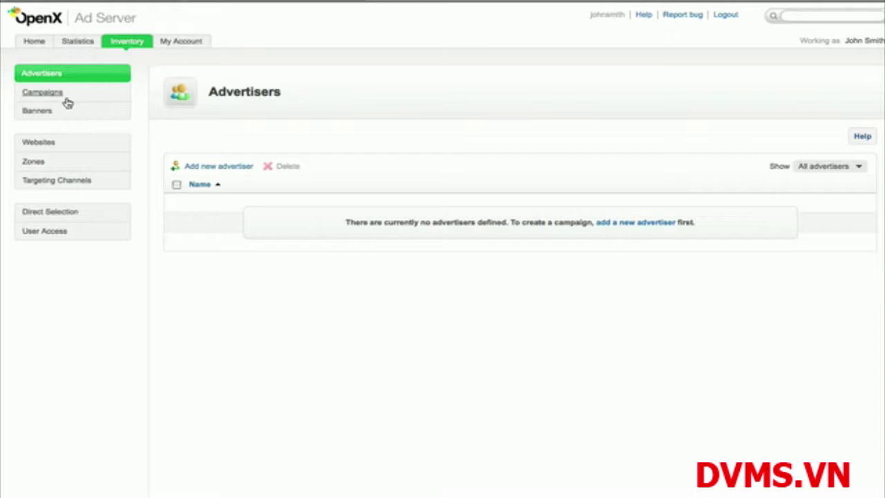
click(58, 150)
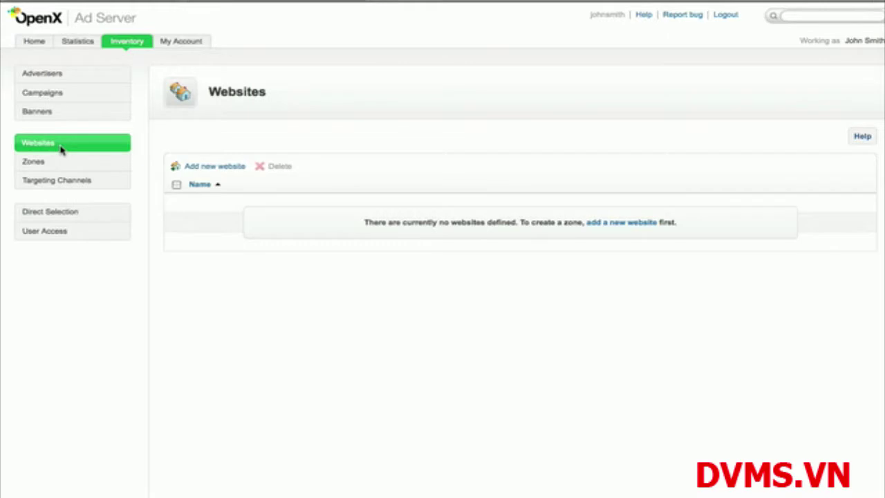
click(198, 169)
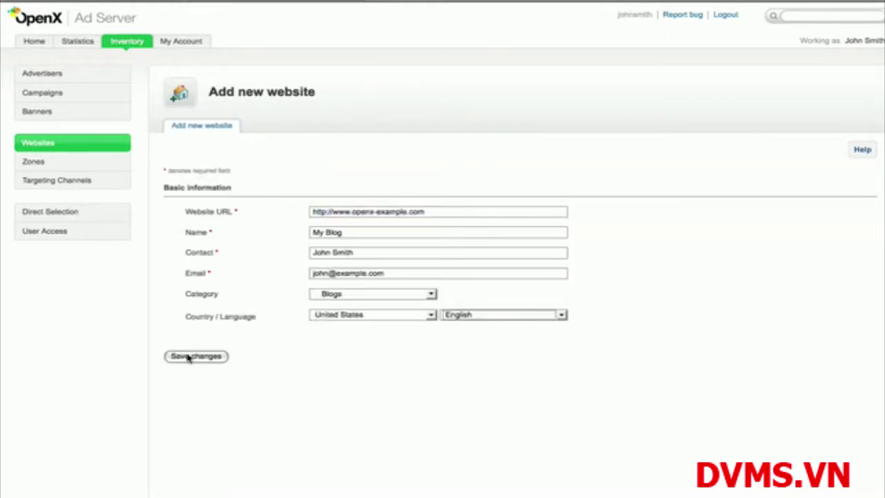
click(188, 356)
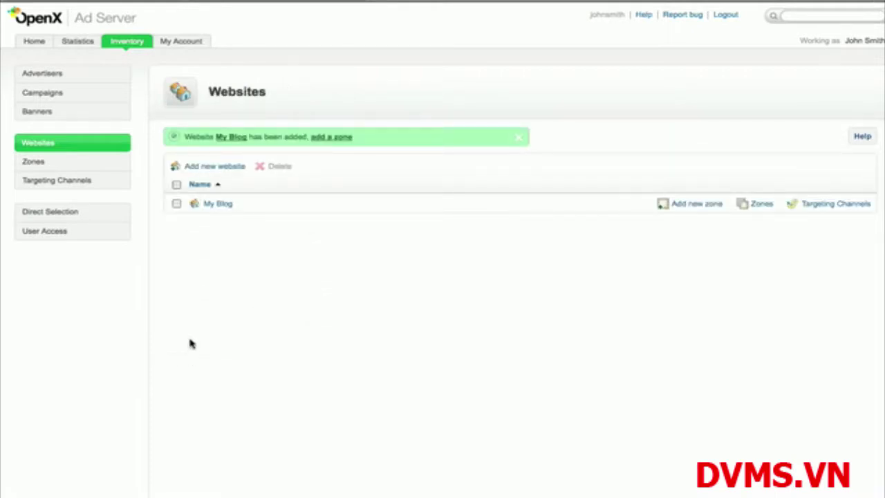
click(330, 138)
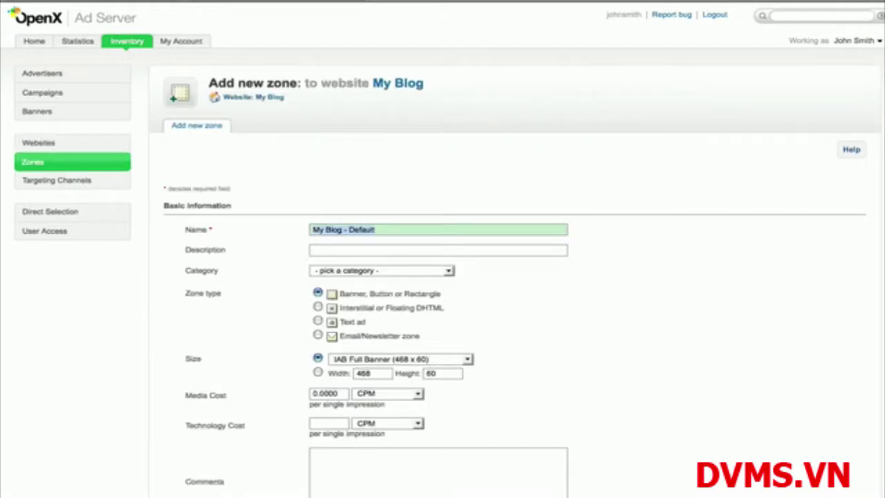
Step: Save zone Blog_HomePage_Top_468x60 in the Blogs category at IAB Full Banner (468 x 60) size
text(Blog_HomePage_Top_468x60)
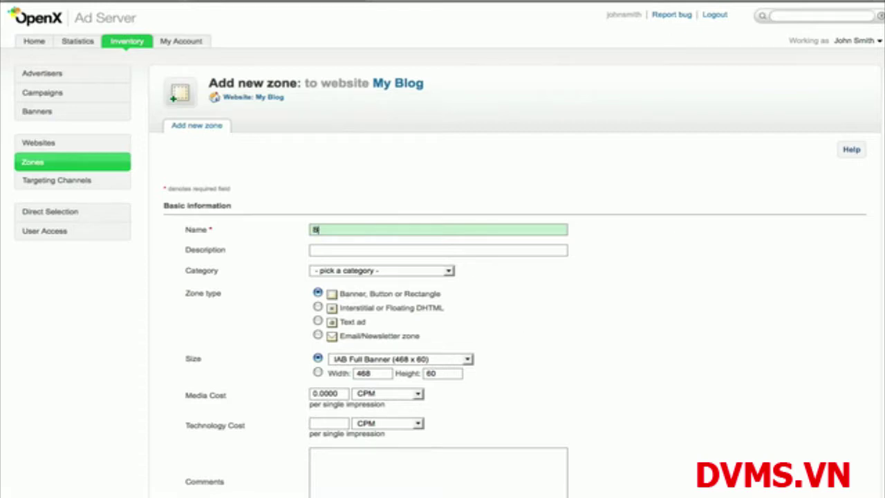
click(450, 272)
scroll(380, 360, down, 5)
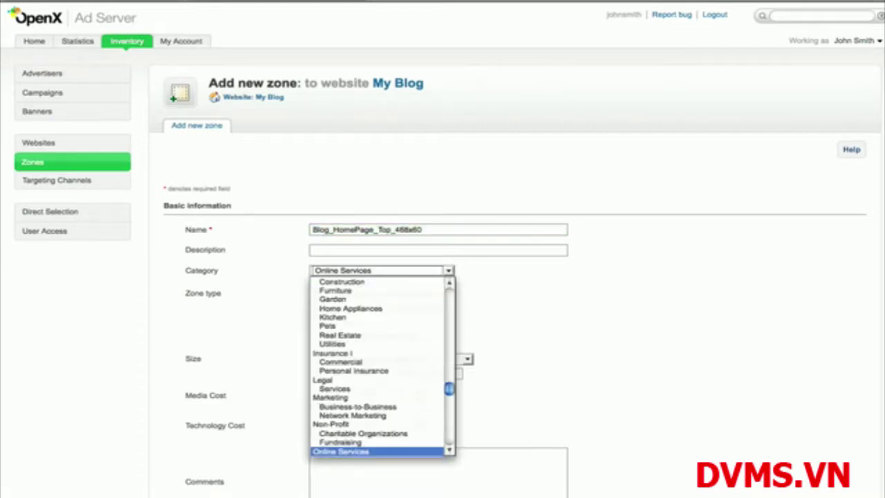
click(339, 414)
scroll(495, 376, down, 2)
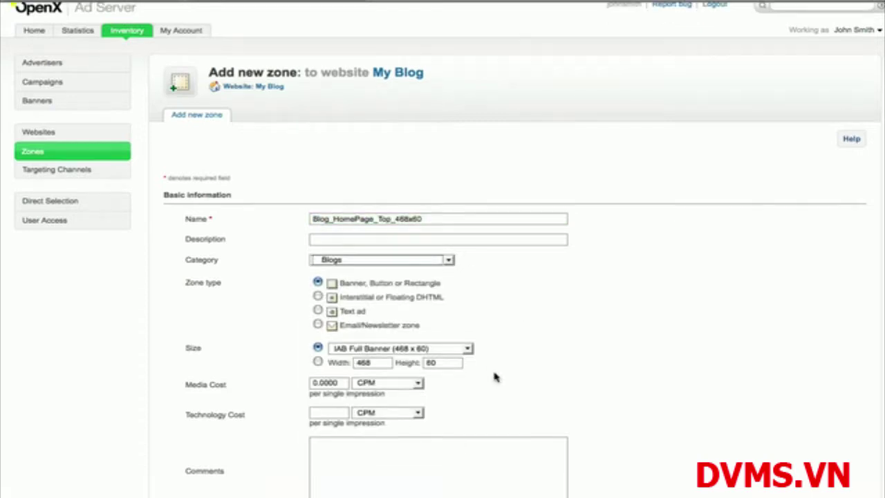
click(195, 477)
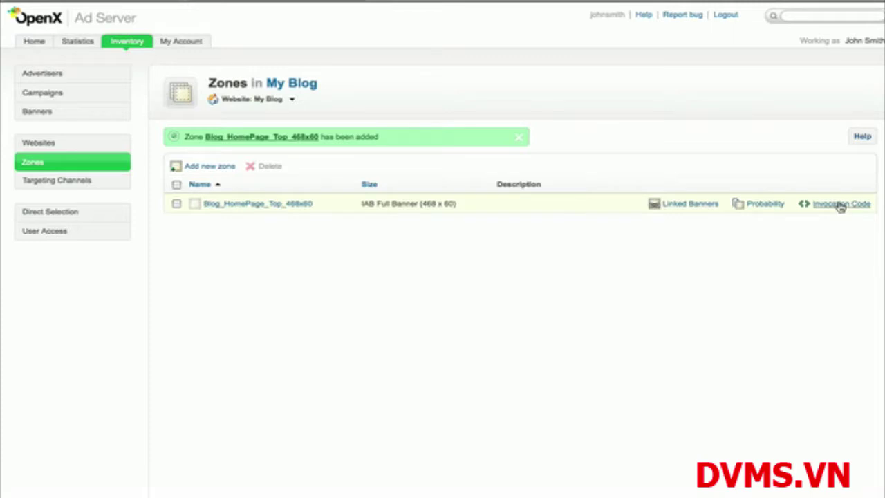
Step: Generate the header and ad invocation scripts for the My Blog website
click(841, 205)
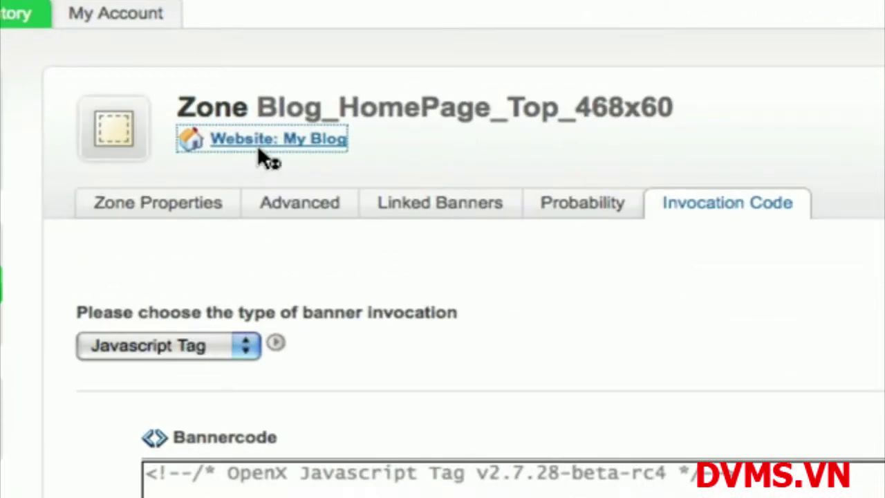
click(255, 124)
click(304, 202)
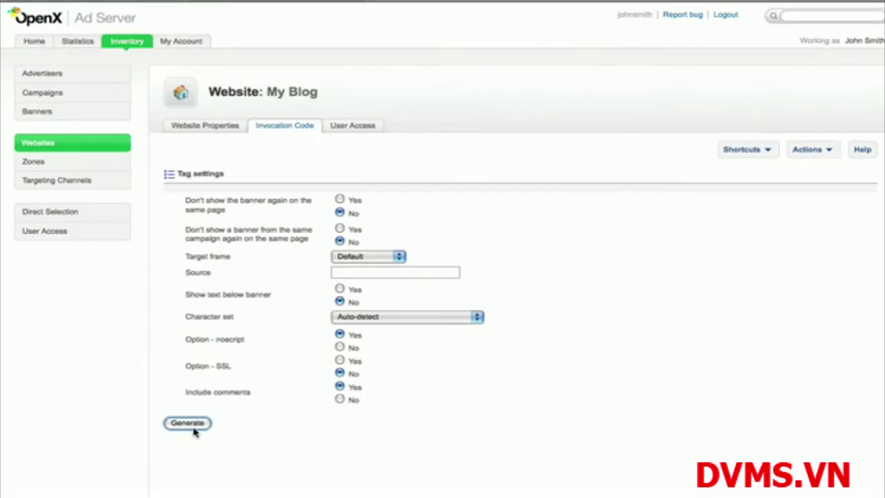
click(187, 423)
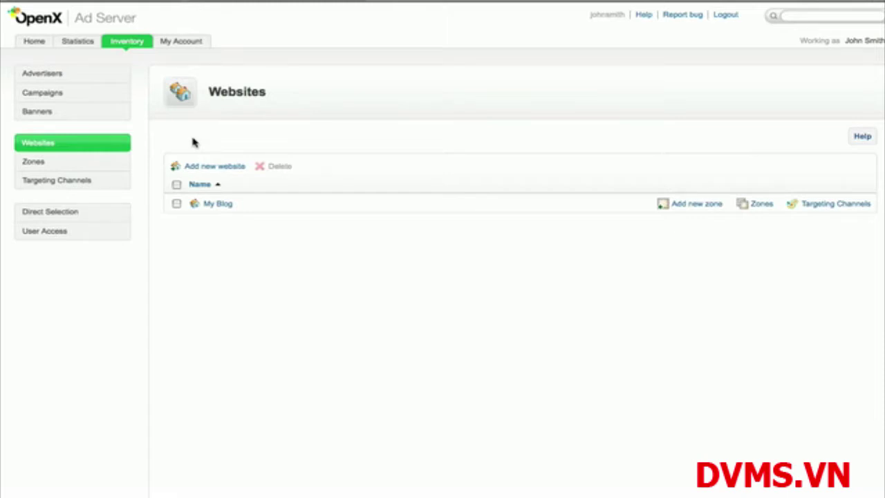
Step: Add the advertiser Advertiser Z and begin a new campaign for it
click(74, 80)
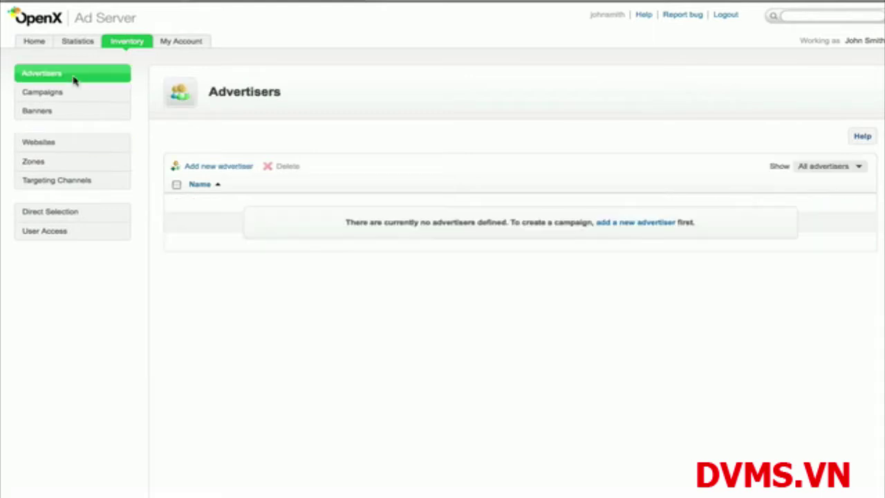
click(200, 169)
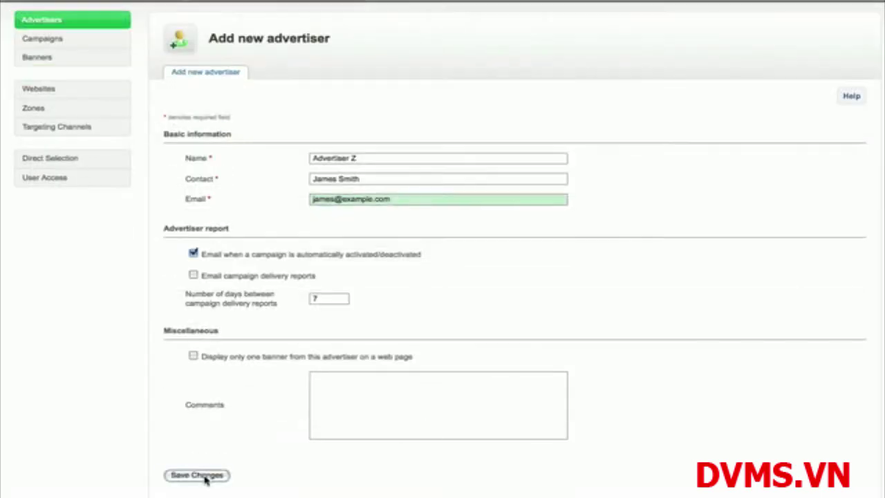
click(206, 477)
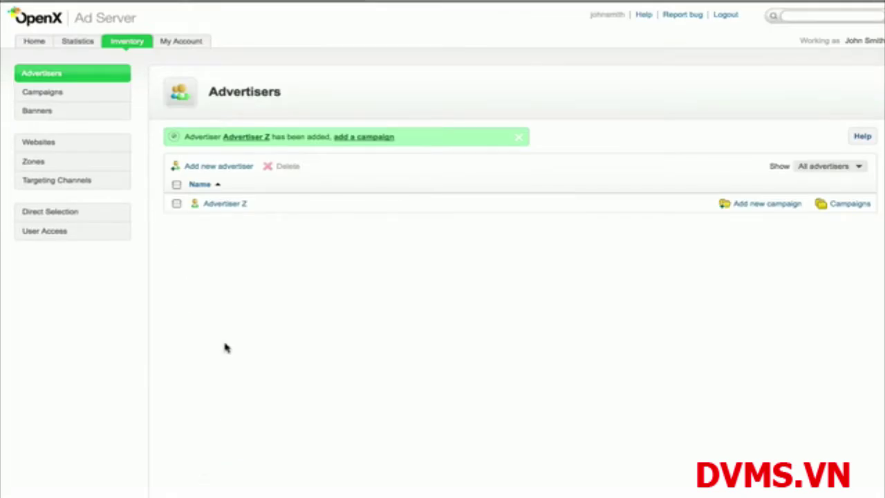
click(362, 138)
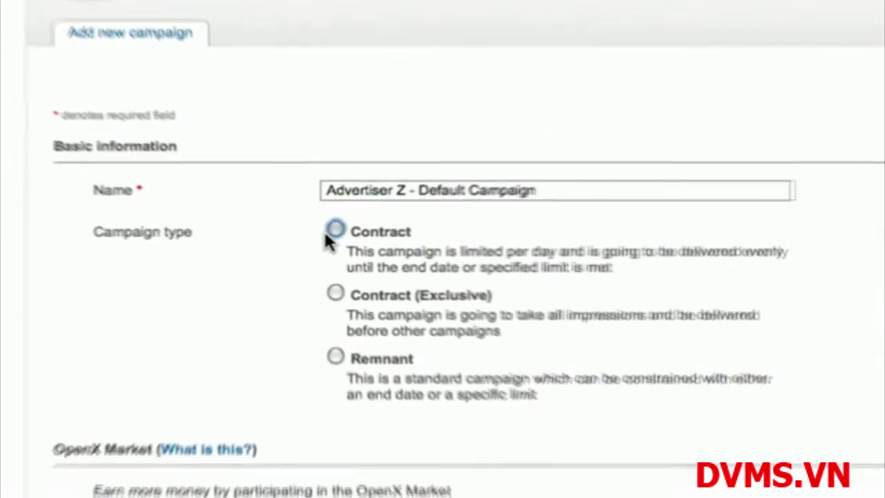
Step: Set the Advertiser Z - Default Campaign type to Remnant, after trying Contract and Contract (Exclusive)
click(335, 229)
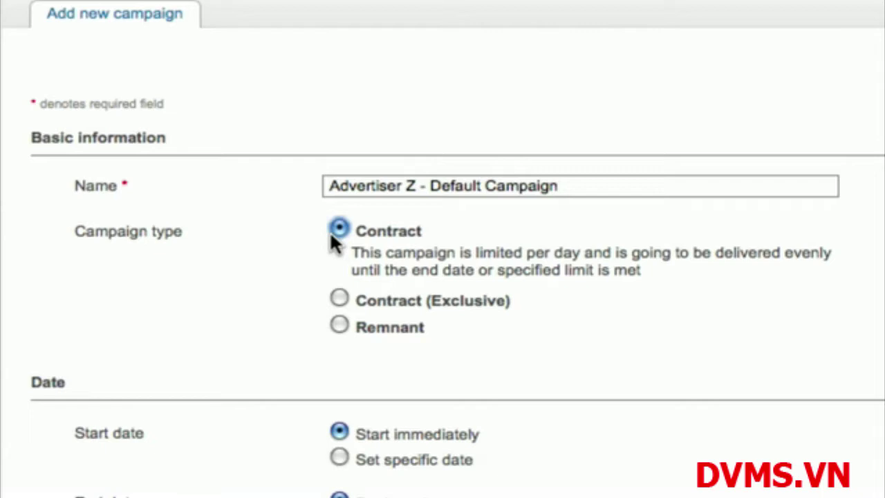
click(334, 297)
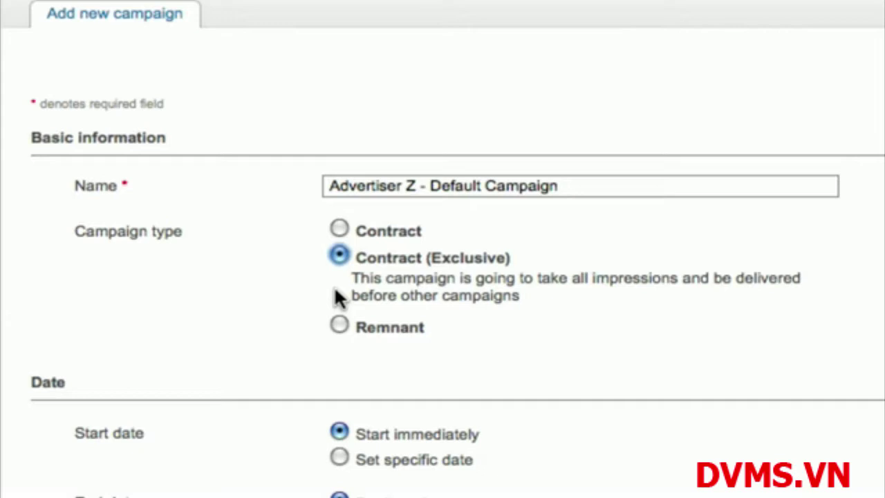
click(332, 324)
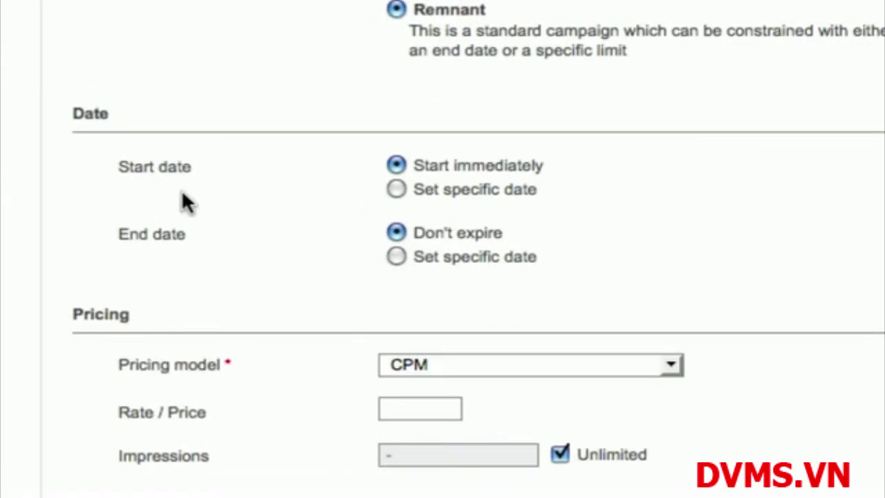
Step: Keep the default dates and pricing and save Advertiser Z - Default Campaign
scroll(182, 194, down, 5)
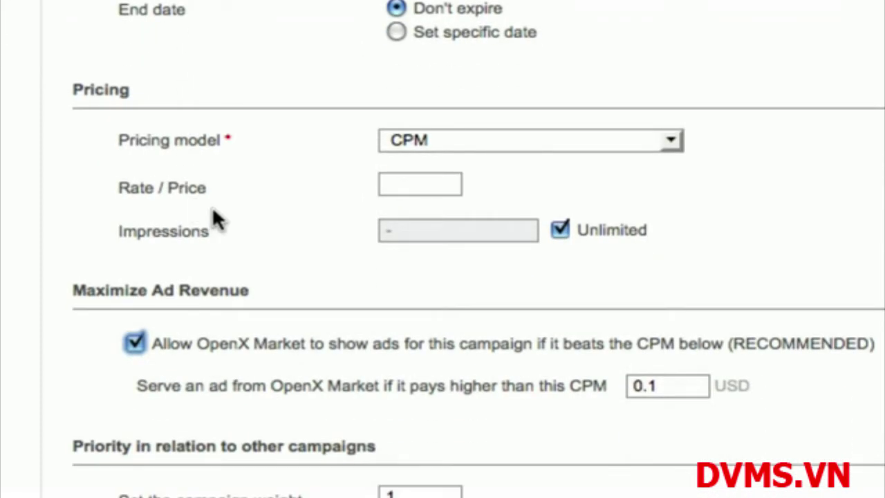
scroll(212, 206, down, 4)
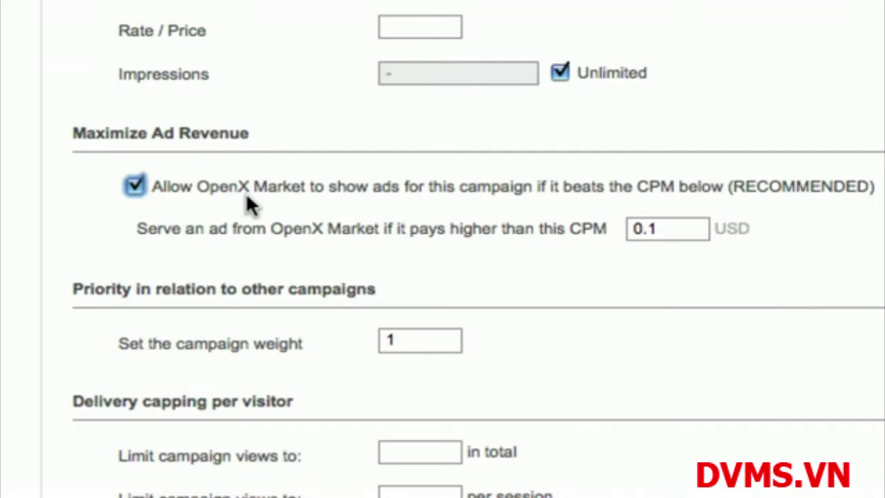
scroll(247, 349, down, 3)
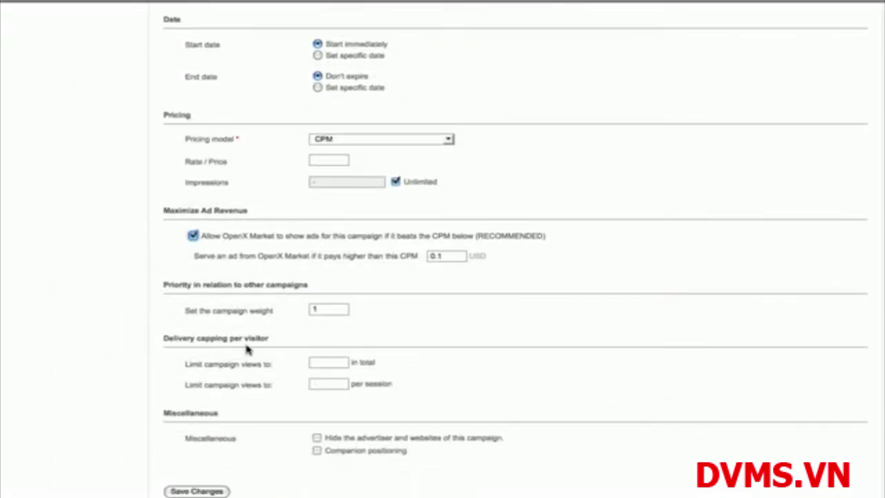
click(198, 490)
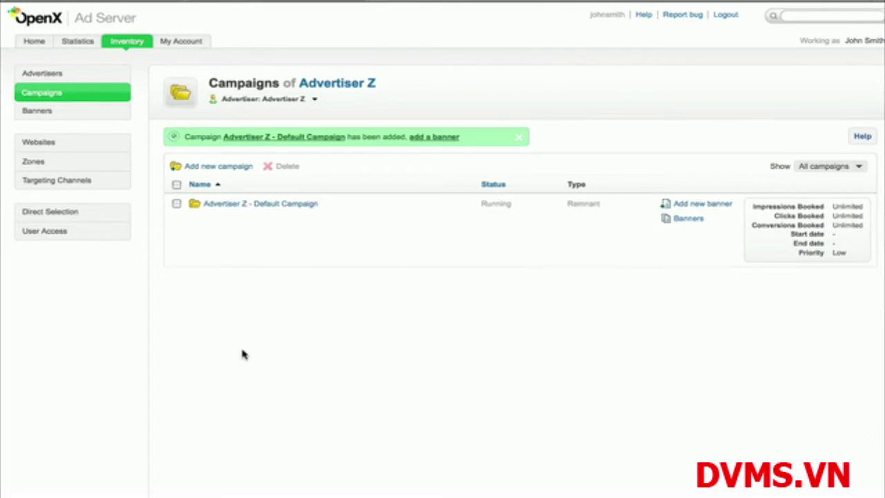
Step: Create an OpenX Generic HTML Banner named Z's Banner containing the pasted Google ad code
click(433, 141)
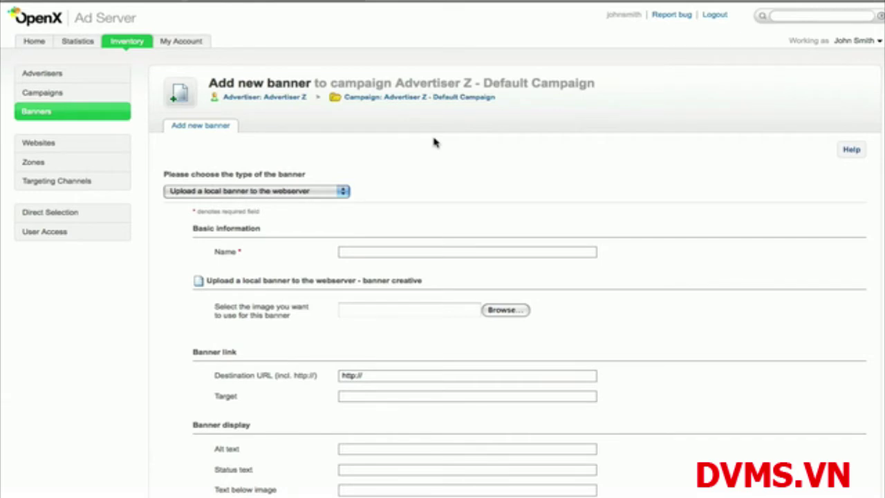
click(346, 191)
click(318, 267)
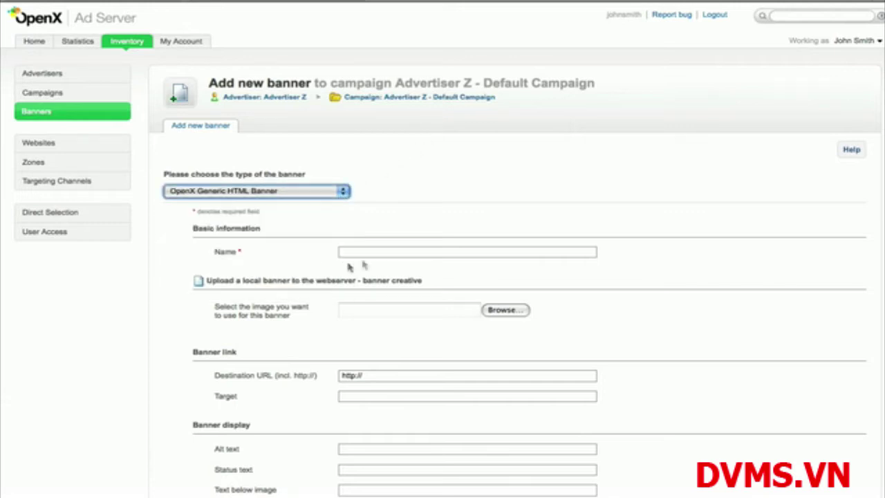
click(387, 252)
text(Z's Banner)
click(387, 321)
key(ctrl+v)
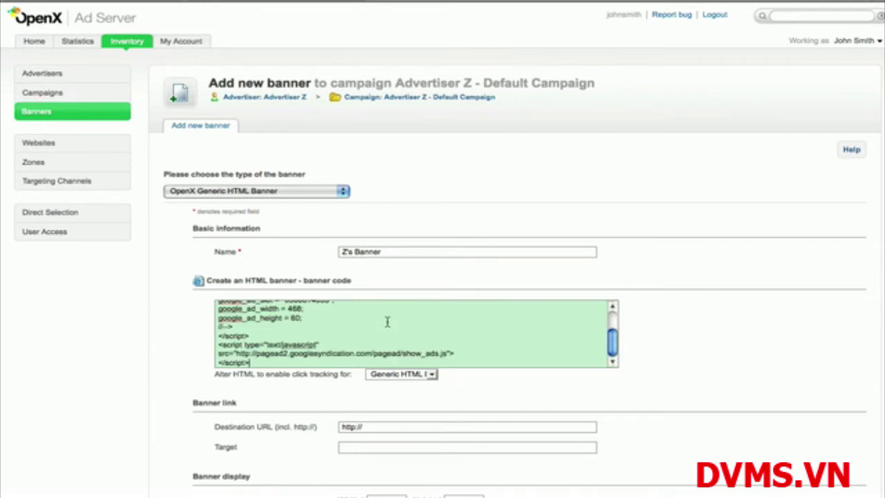
Step: Give the banner width 468 and height 60, then save it
scroll(387, 321, down, 5)
click(386, 329)
text(468)
key(Tab)
text(60)
scroll(387, 334, down, 2)
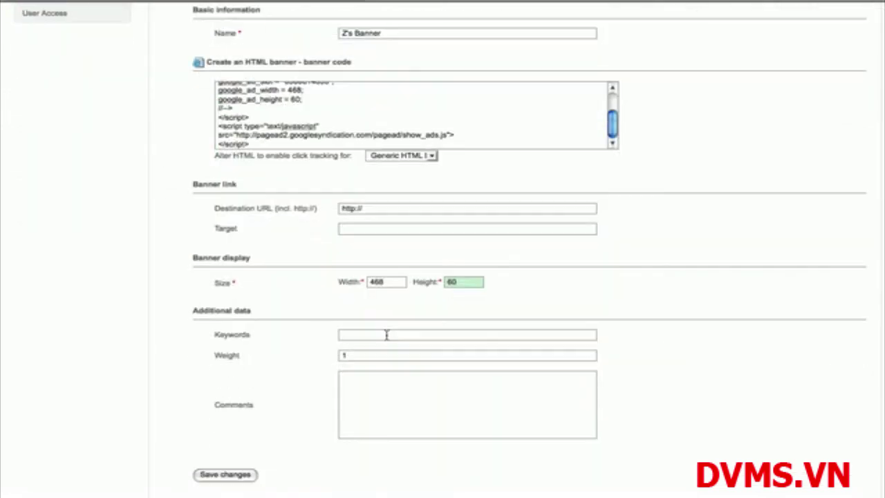
click(225, 474)
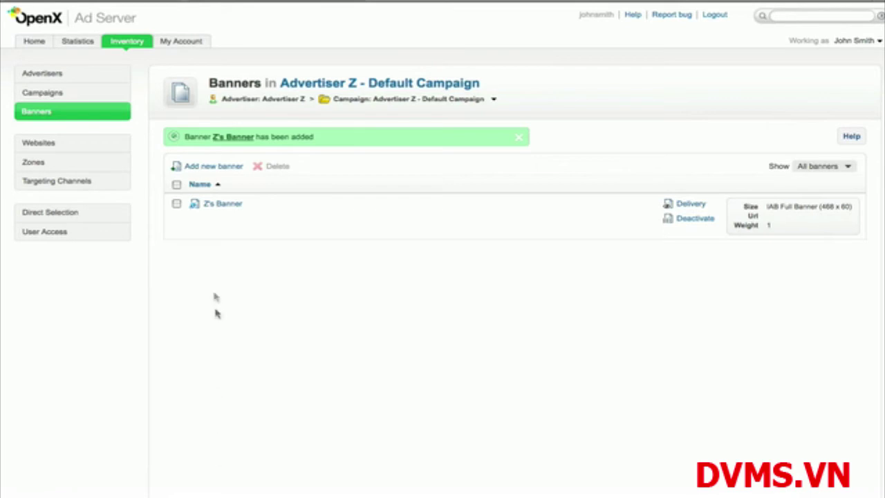
Step: Tick Blog_HomePage_Top_468x60 in Z's Banner's linked zones and save the link
click(214, 205)
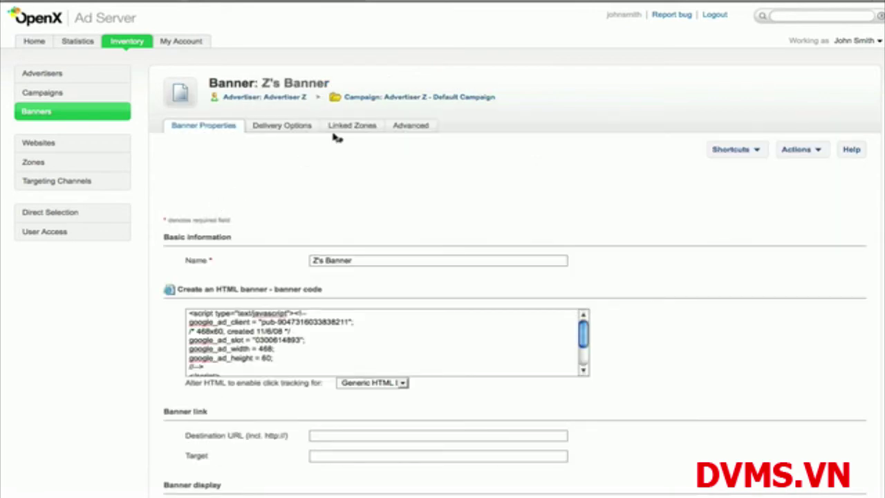
click(338, 127)
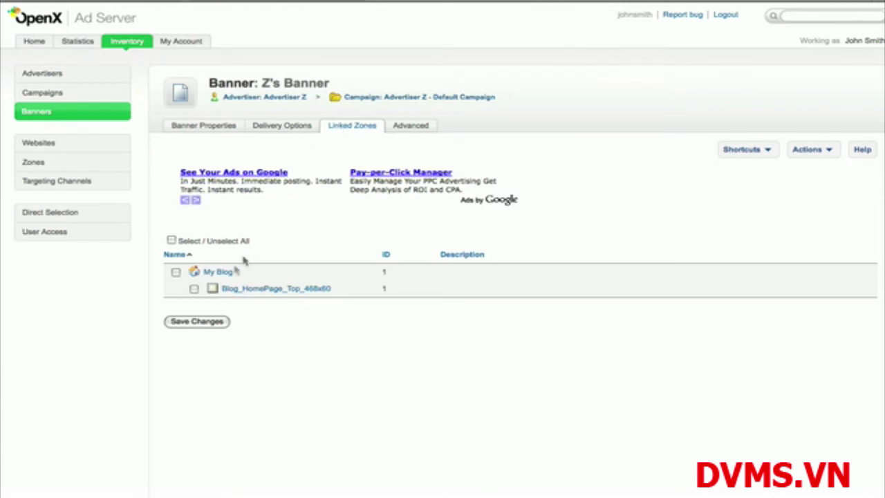
click(194, 289)
click(196, 322)
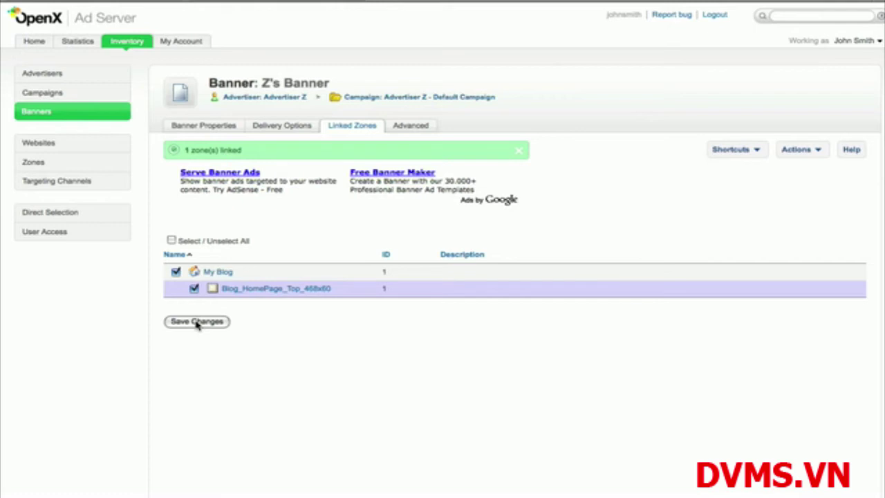